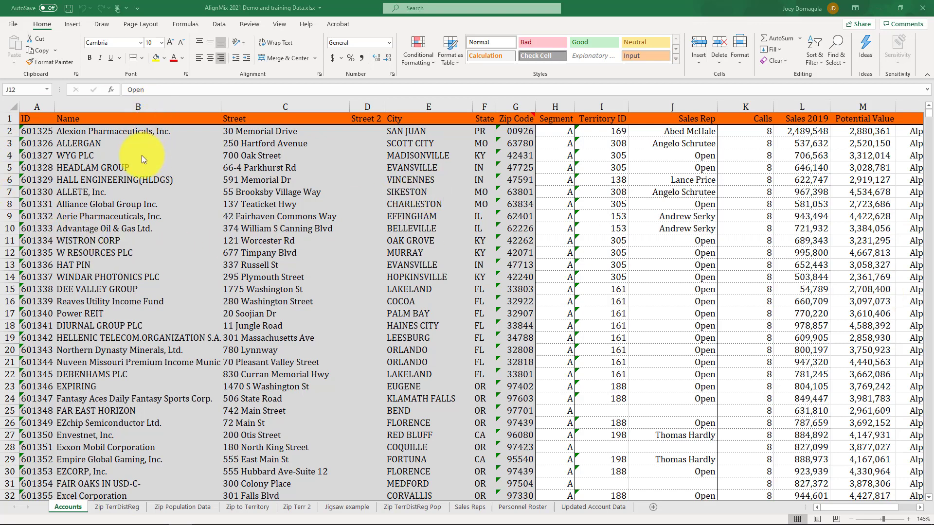
Look over the Accounts header row and the third row, plus the Zip TerrDistReg and Sales Reps sheets
click(9, 119)
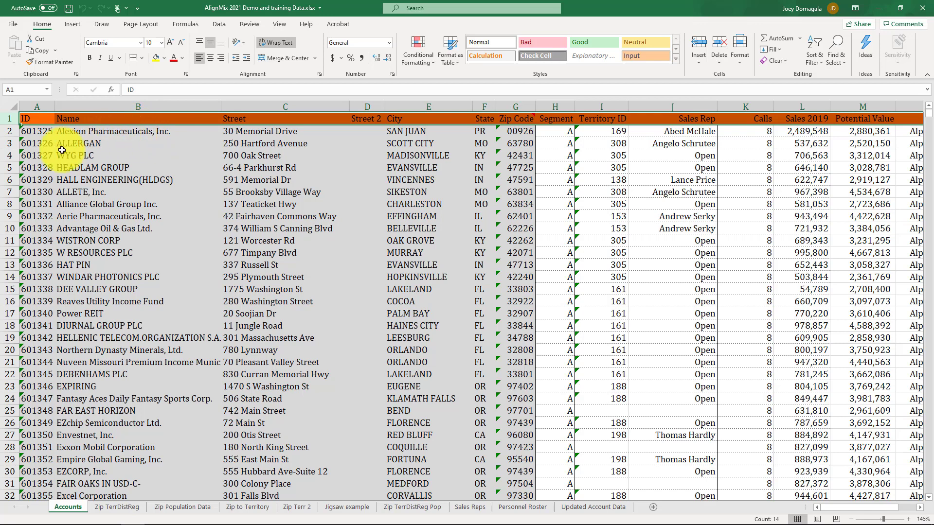
click(10, 142)
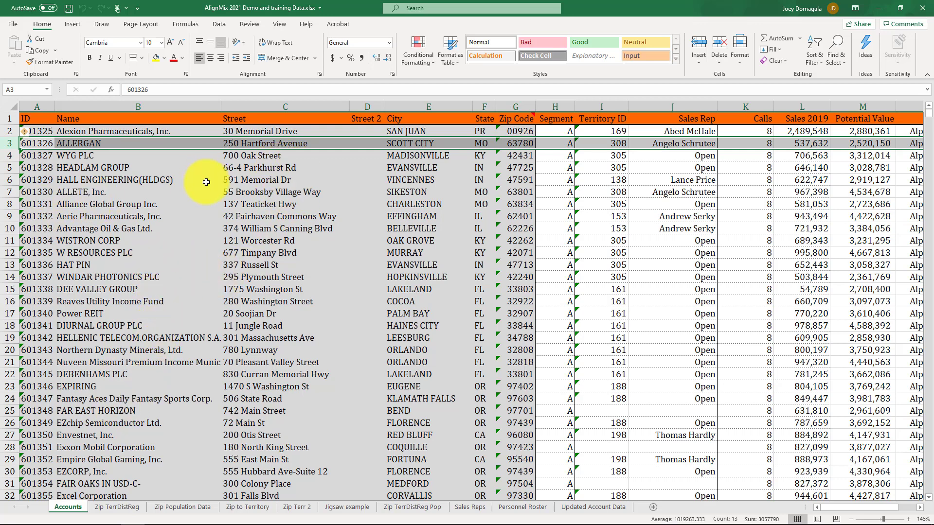
click(122, 509)
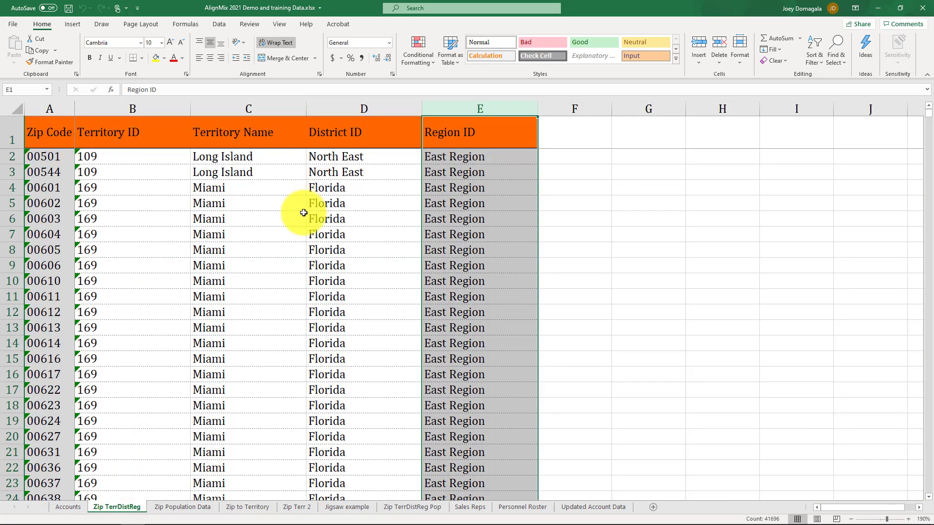
click(470, 507)
click(450, 269)
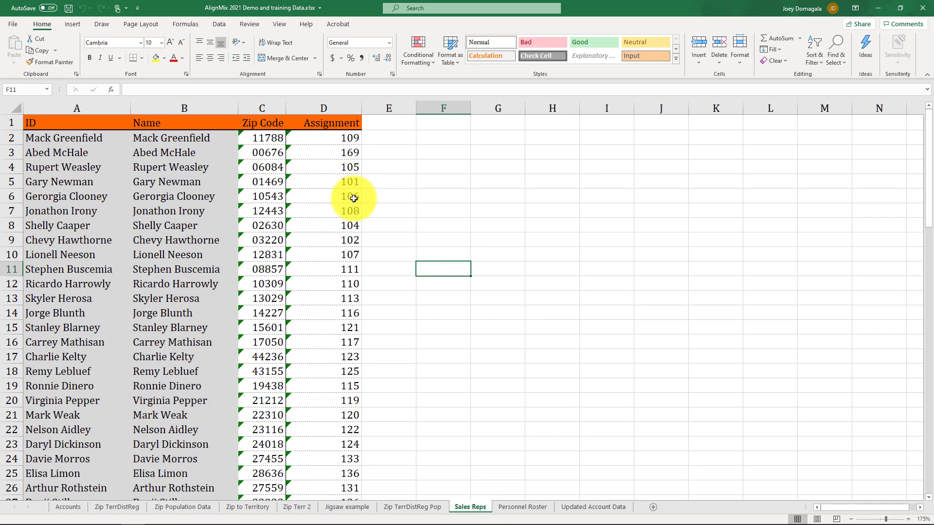
Examine the identifying columns of the Accounts sheet, highlighting the whole ID and Zip Code columns
click(70, 508)
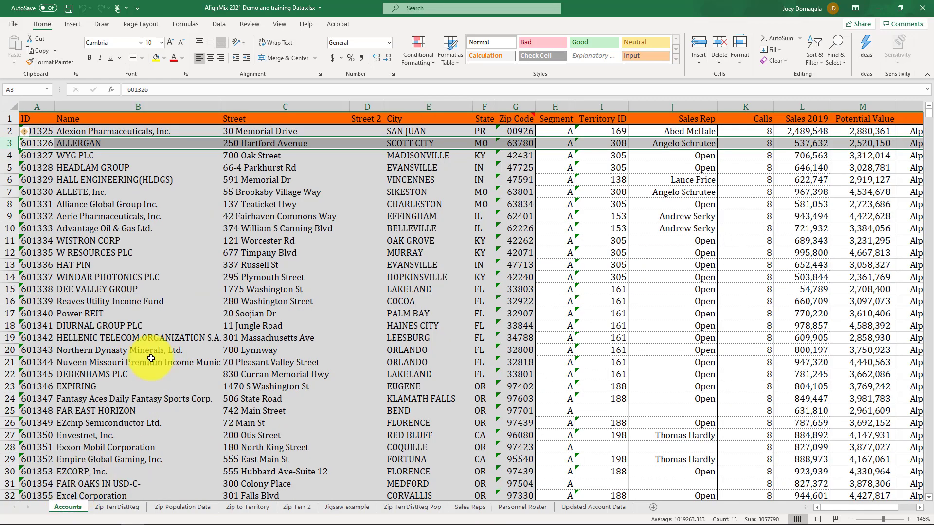
click(179, 250)
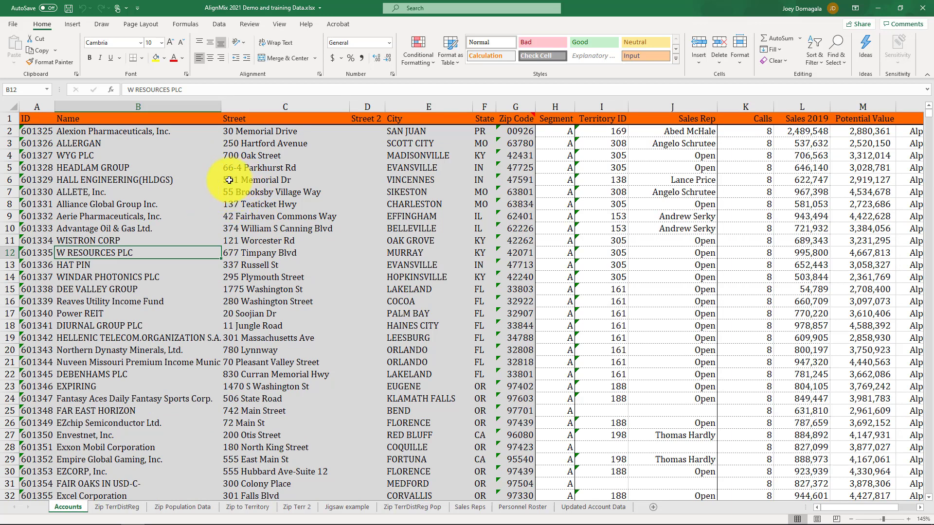
click(96, 105)
click(42, 119)
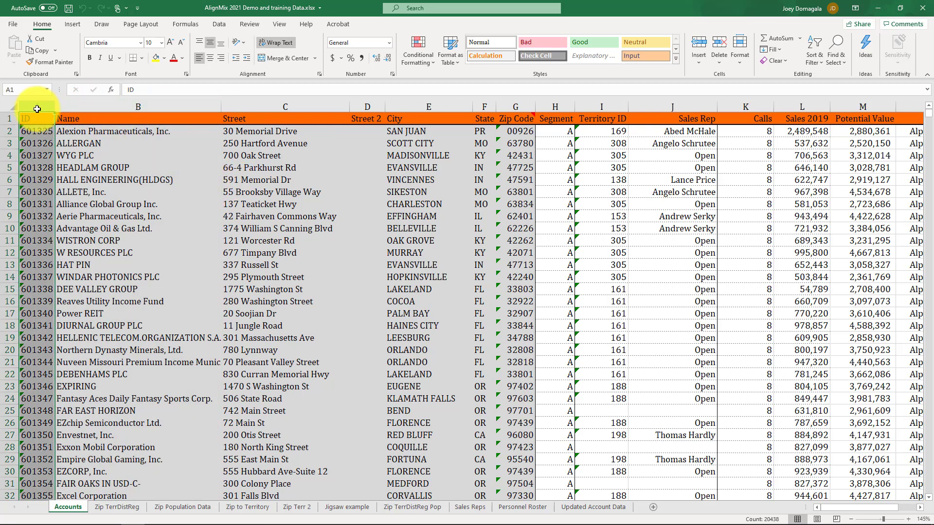
click(73, 105)
click(508, 109)
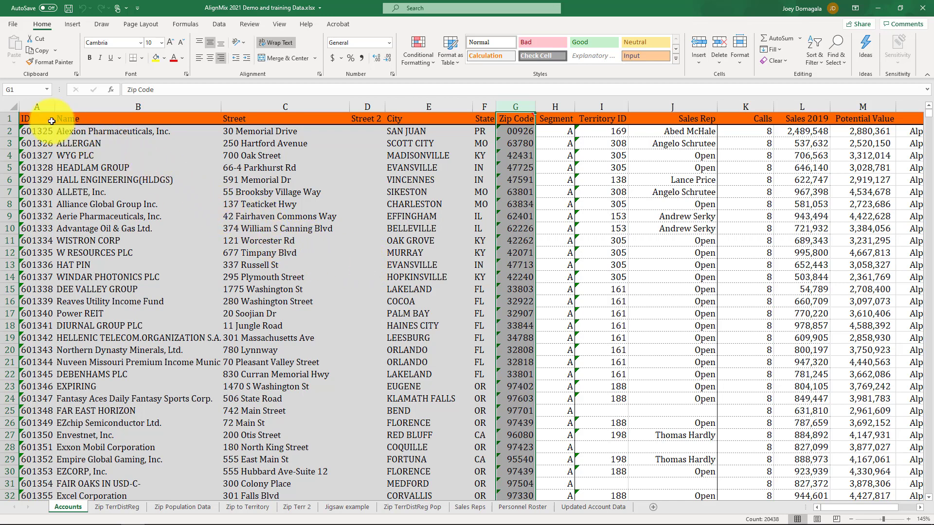
click(37, 107)
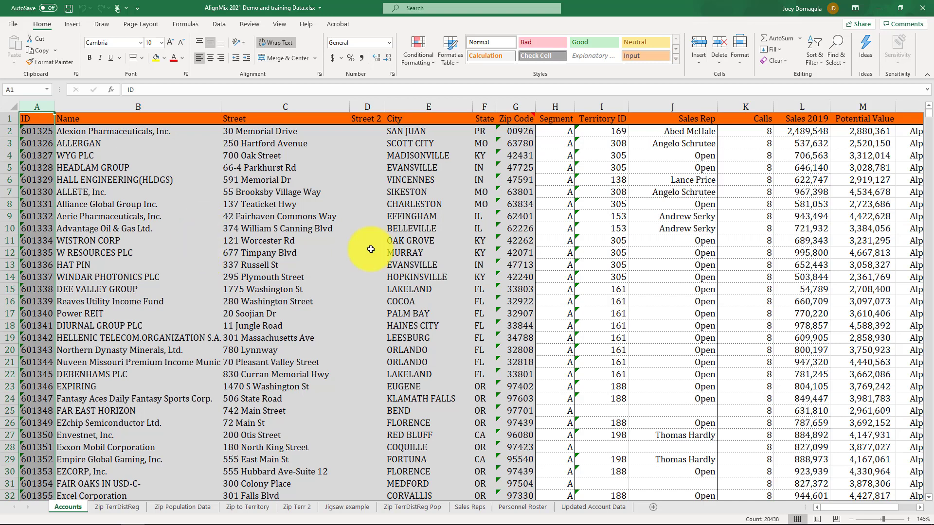
Examine the Segment column of the Accounts sheet, highlighting its entries and the whole column
click(552, 106)
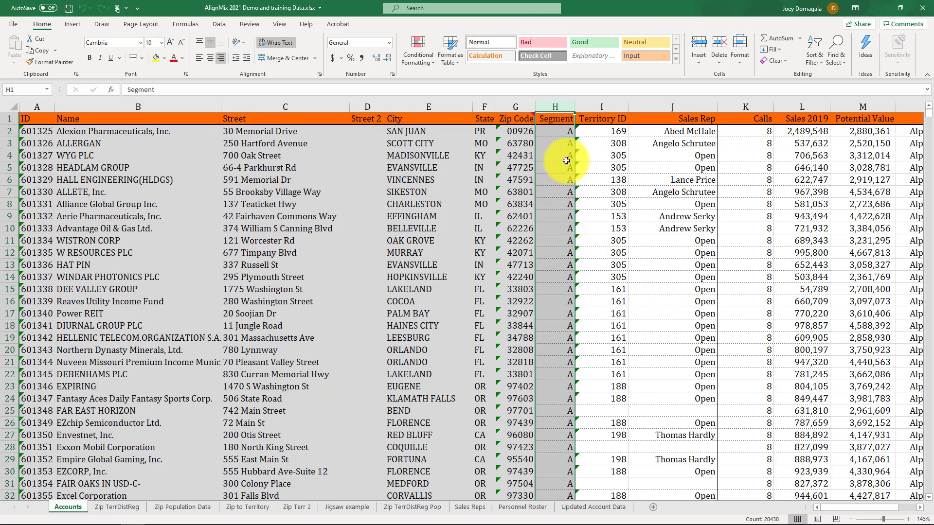
drag(560, 132, 546, 334)
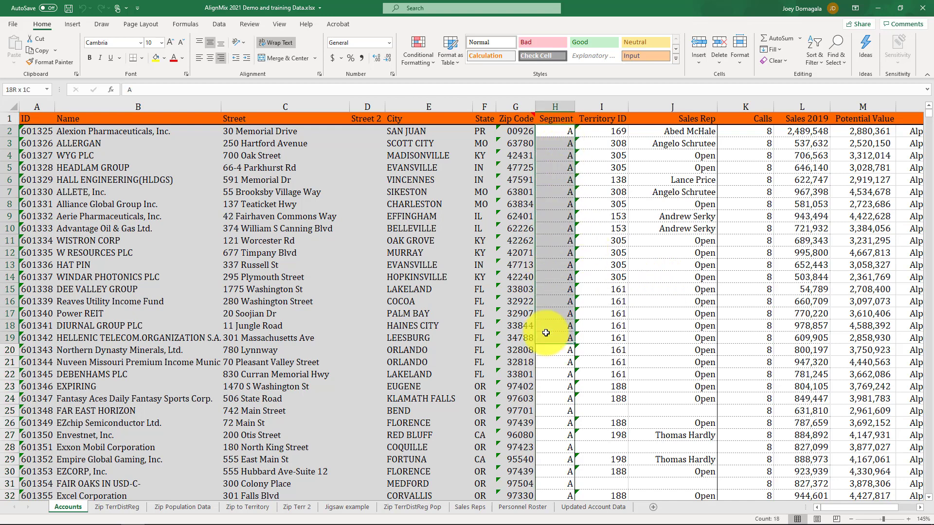
click(559, 227)
click(563, 240)
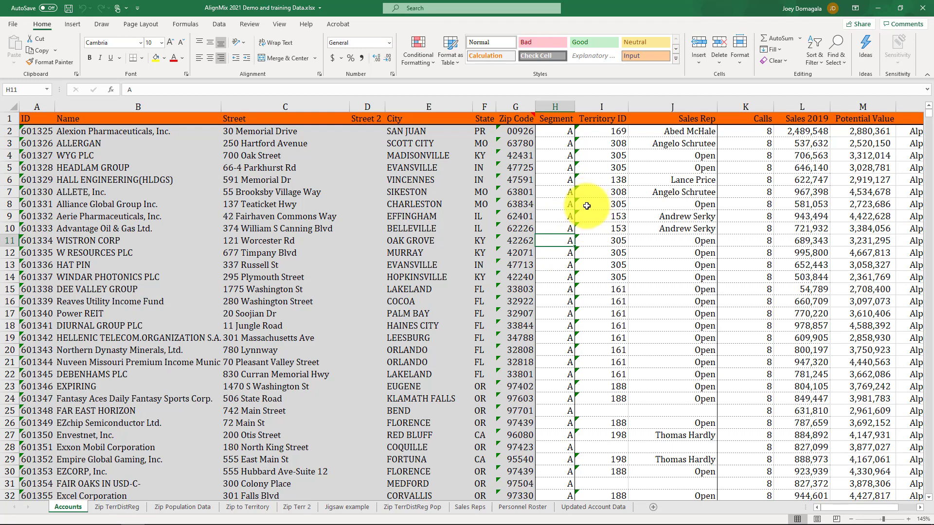
key(ctrl+space)
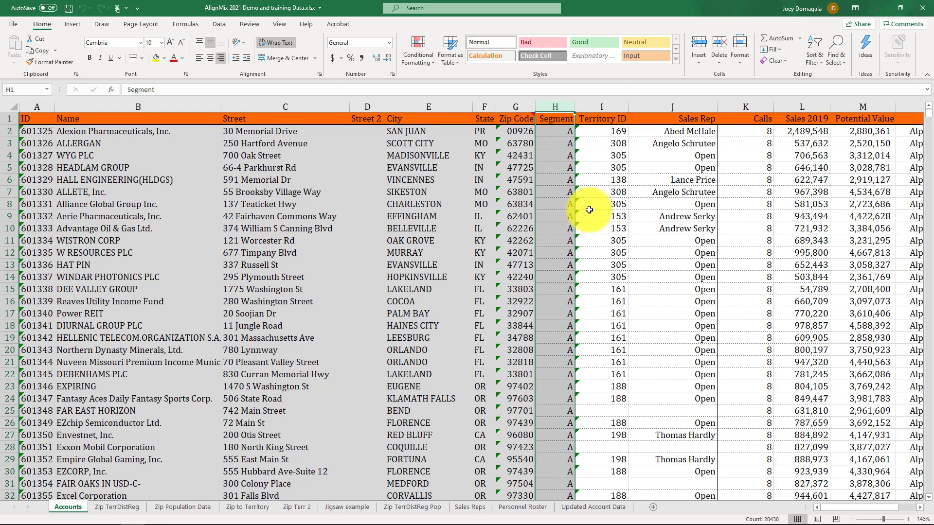
Examine the remaining Accounts columns from Territory ID and Sales Rep through the sales figures to Products Purchased
click(611, 109)
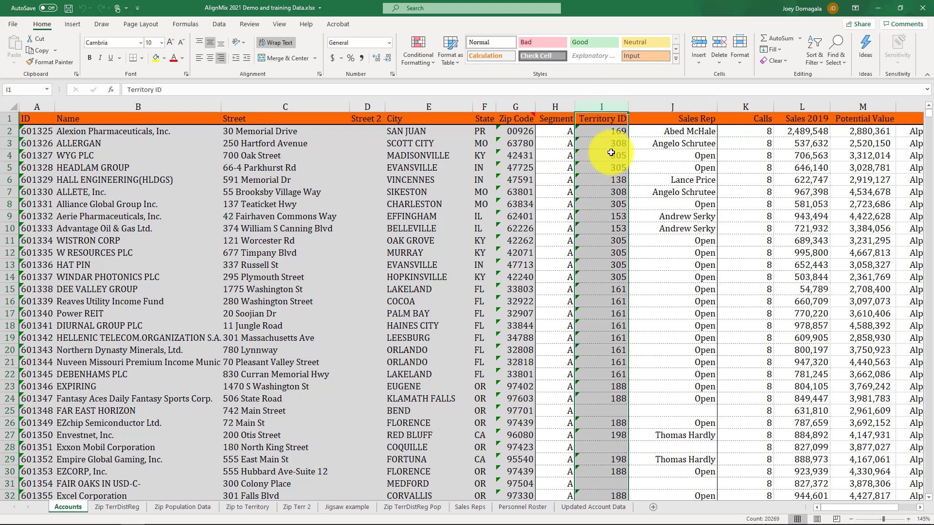
click(665, 106)
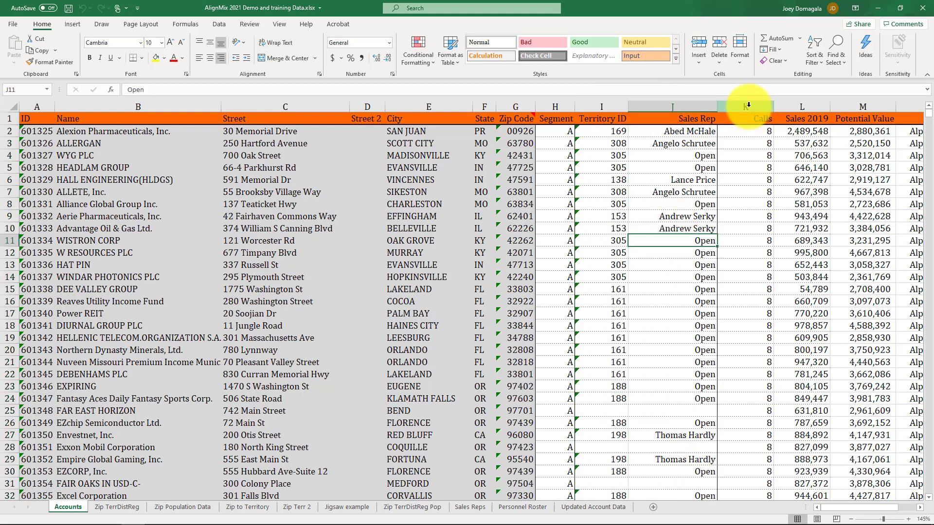
drag(744, 106, 848, 110)
click(771, 214)
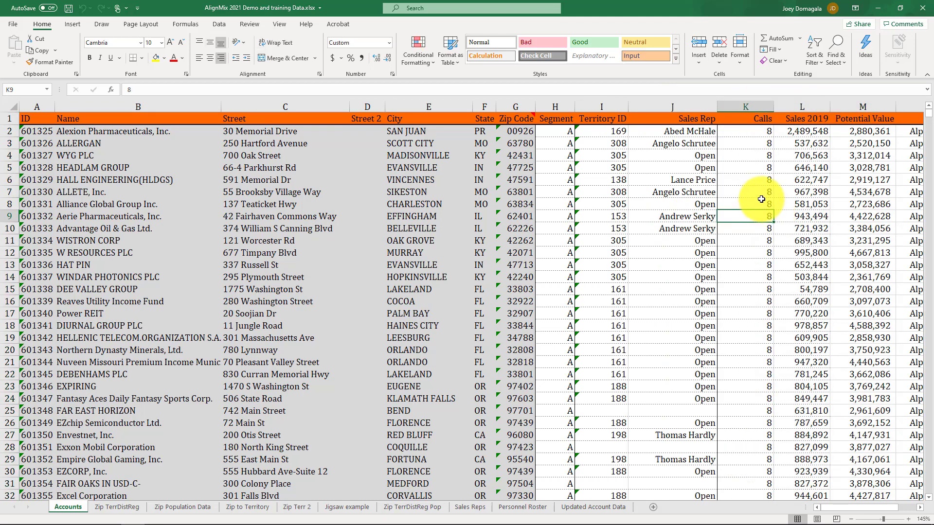
drag(888, 509, 910, 299)
click(776, 107)
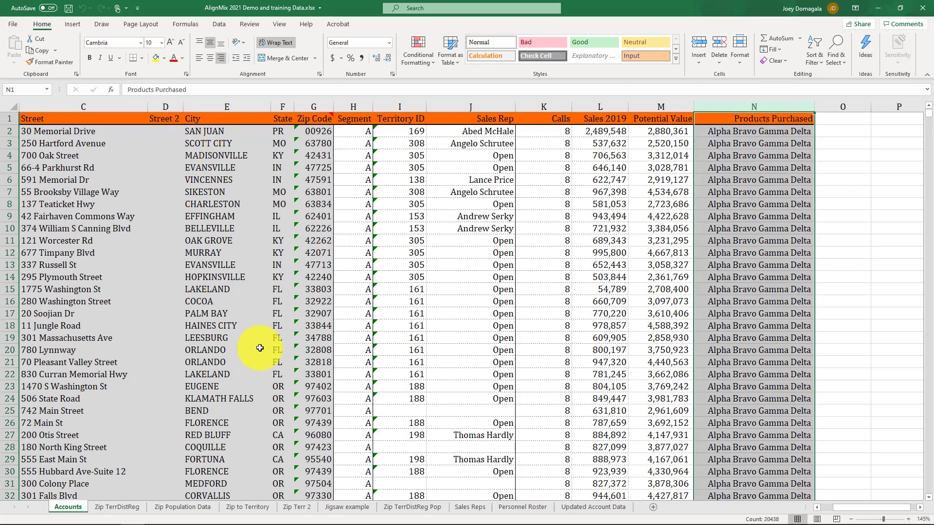
Compare the Zip Code column of the Zip TerrDistReg sheet with the Zip Code column of the Accounts sheet
click(117, 509)
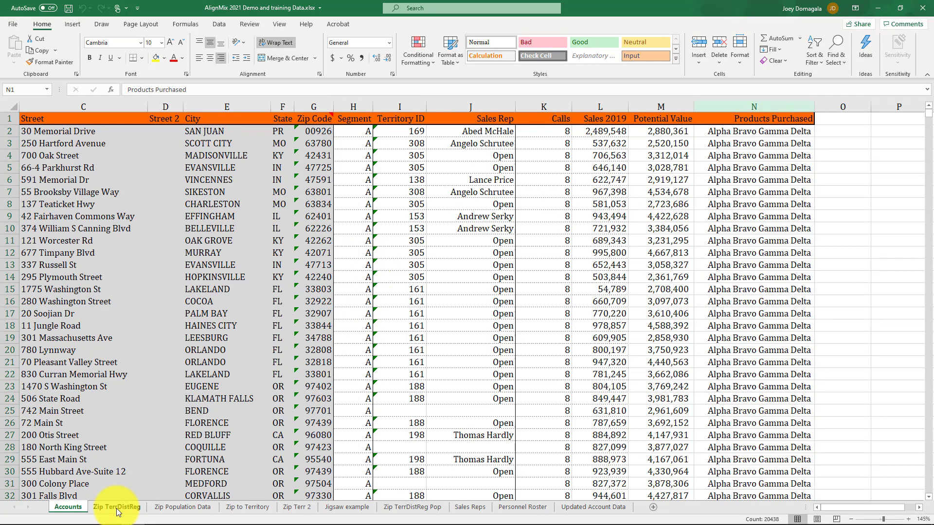
click(608, 328)
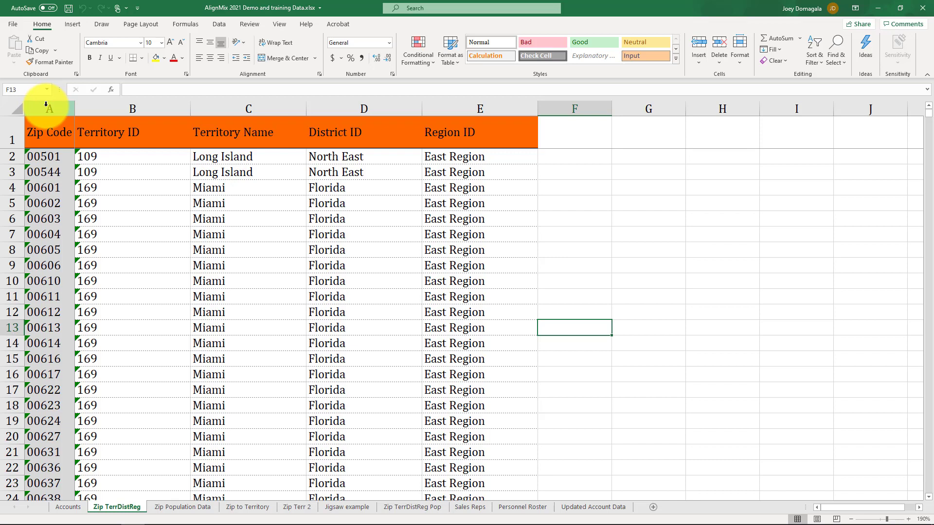
click(45, 104)
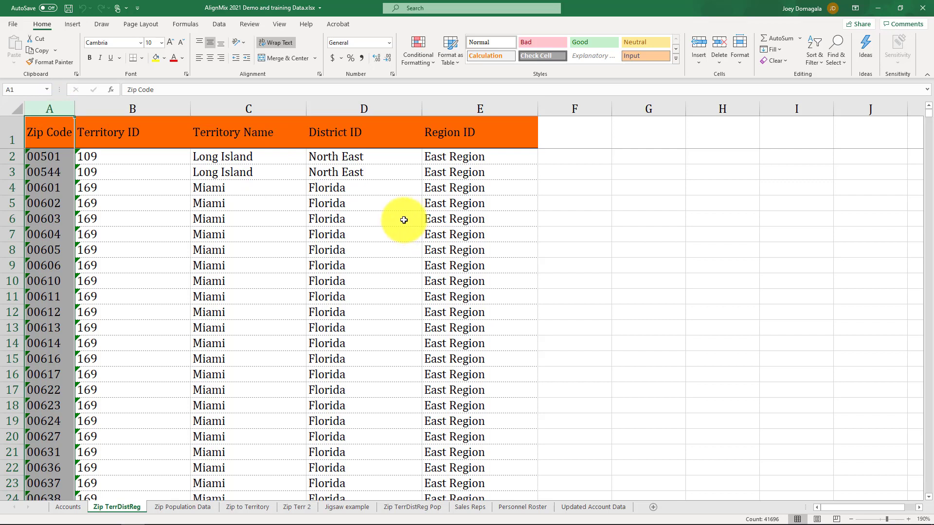
click(60, 506)
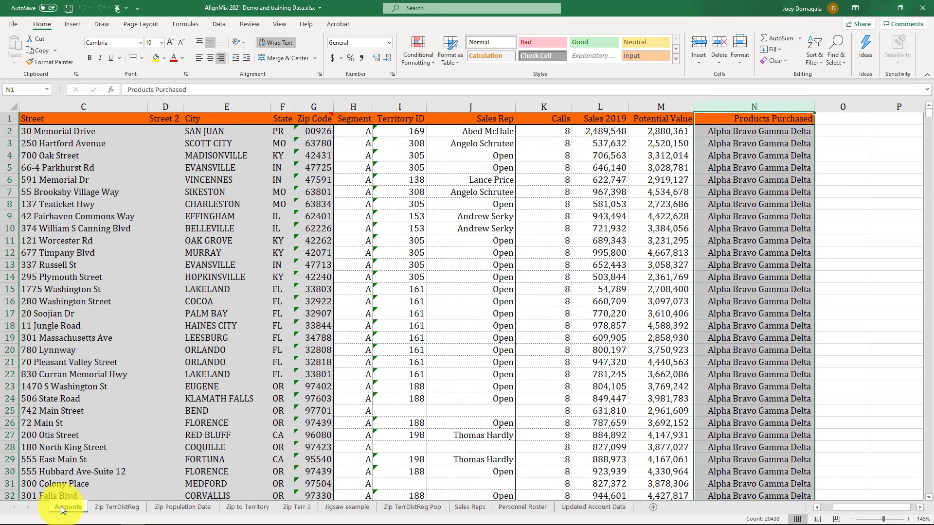
click(312, 107)
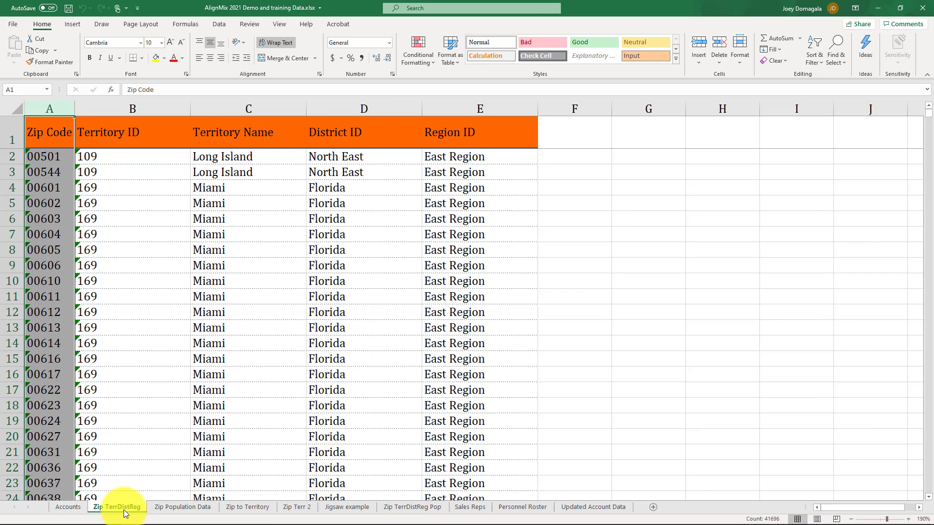
Examine how the Zip TerrDistReg sheet pairs each zip code with a territory ID, highlighting both columns and the first record
click(567, 282)
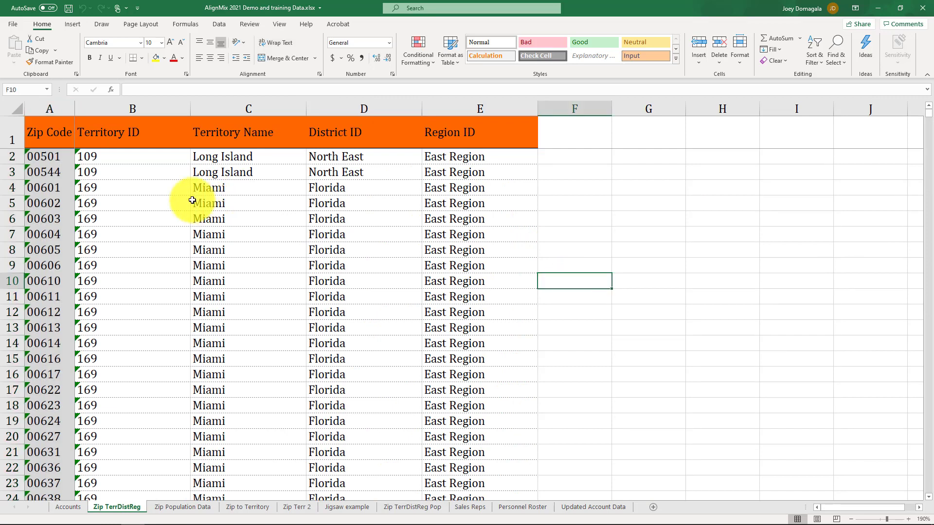
click(47, 110)
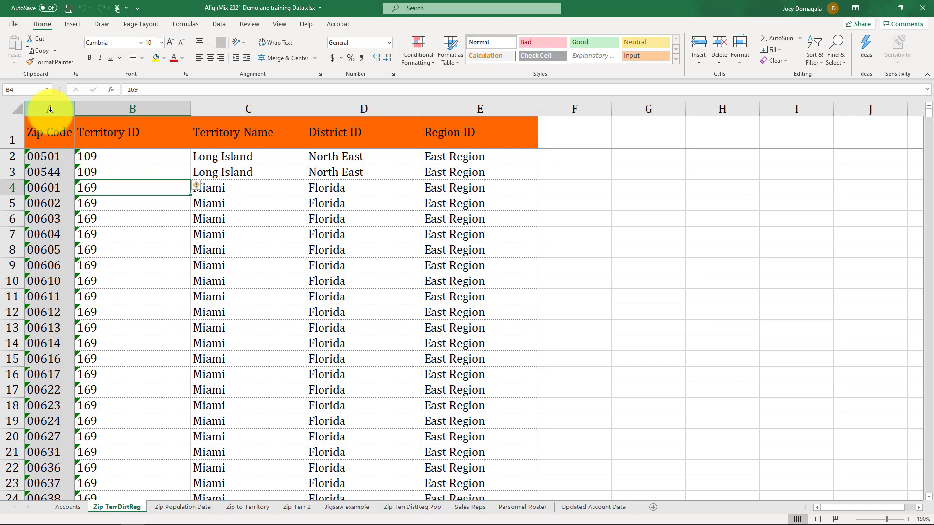
drag(50, 110, 104, 109)
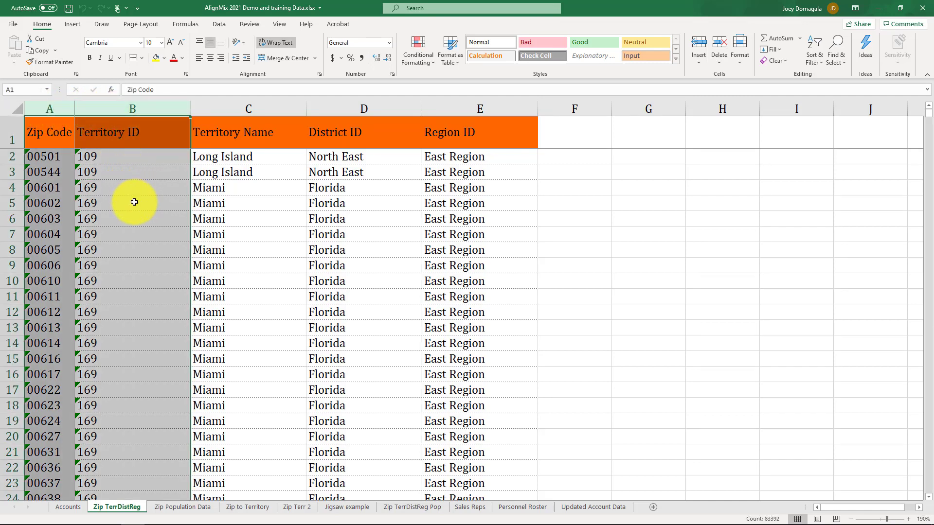
click(49, 155)
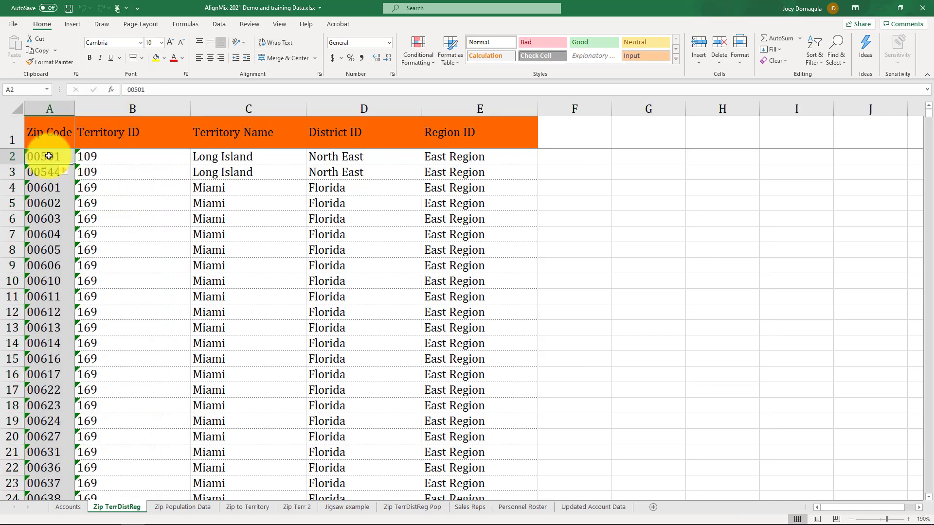
click(90, 158)
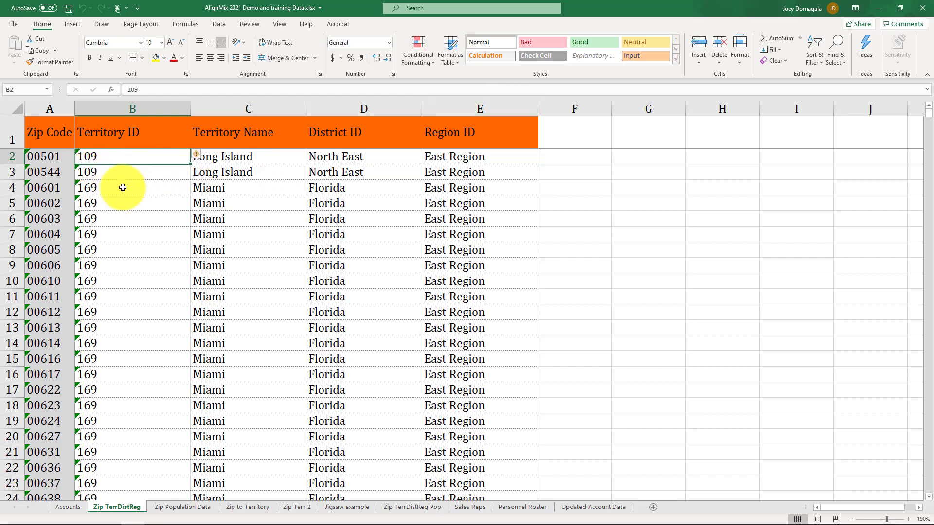
click(53, 108)
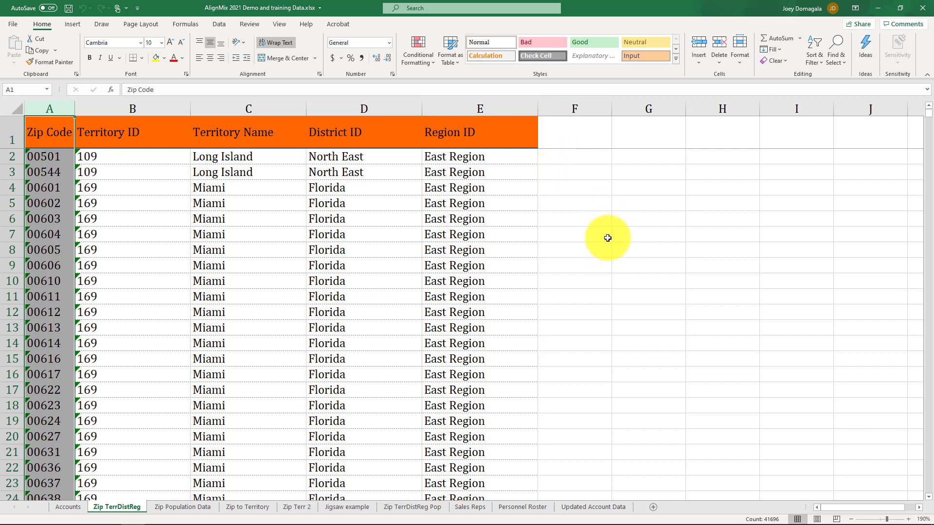
Examine the Zip Population Data sheet, highlighting its header row, the Zip Code and Population columns and their first entries
click(179, 506)
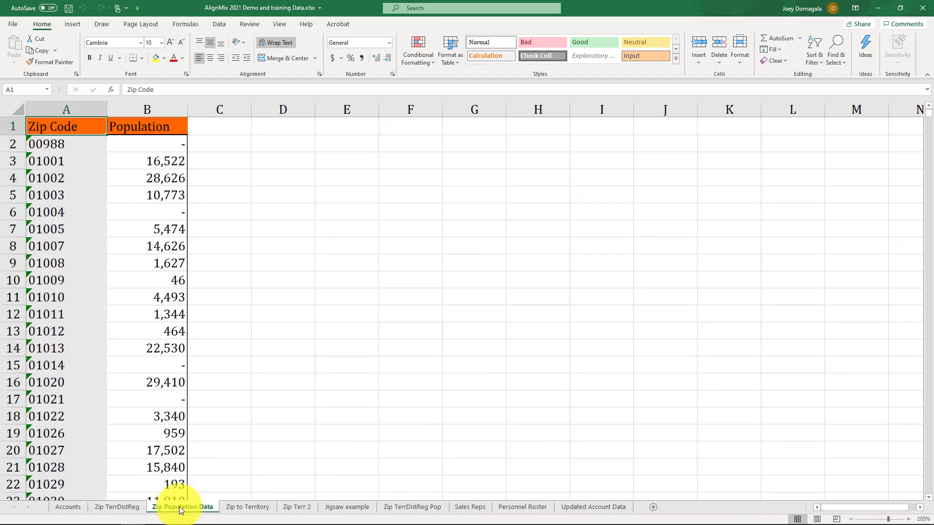
click(325, 217)
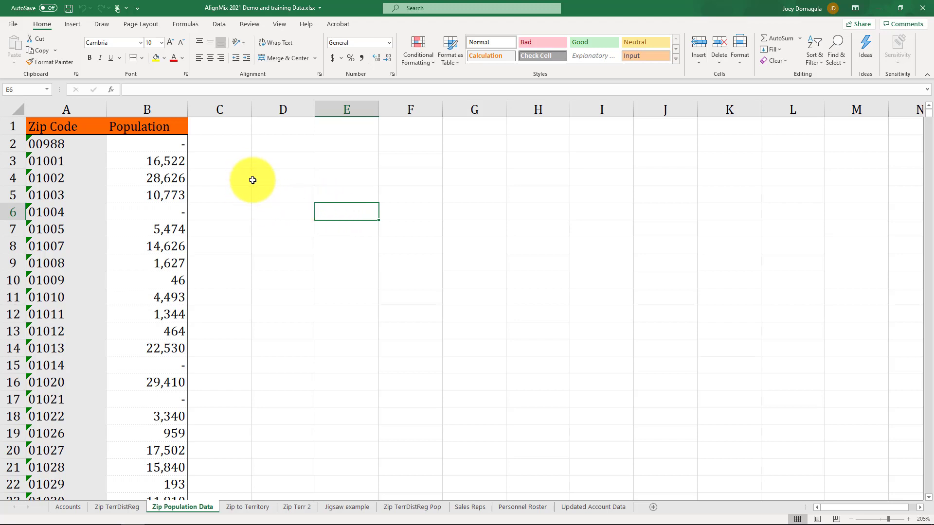
click(5, 127)
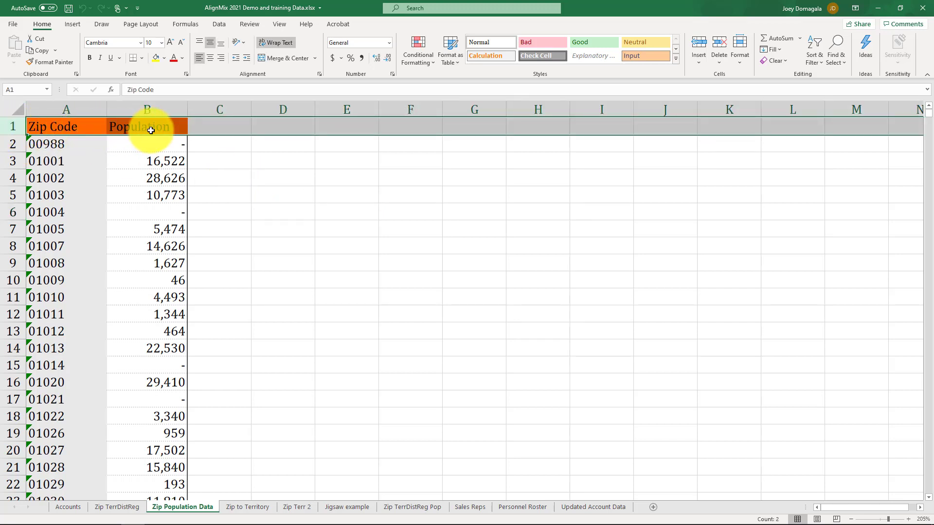
click(78, 103)
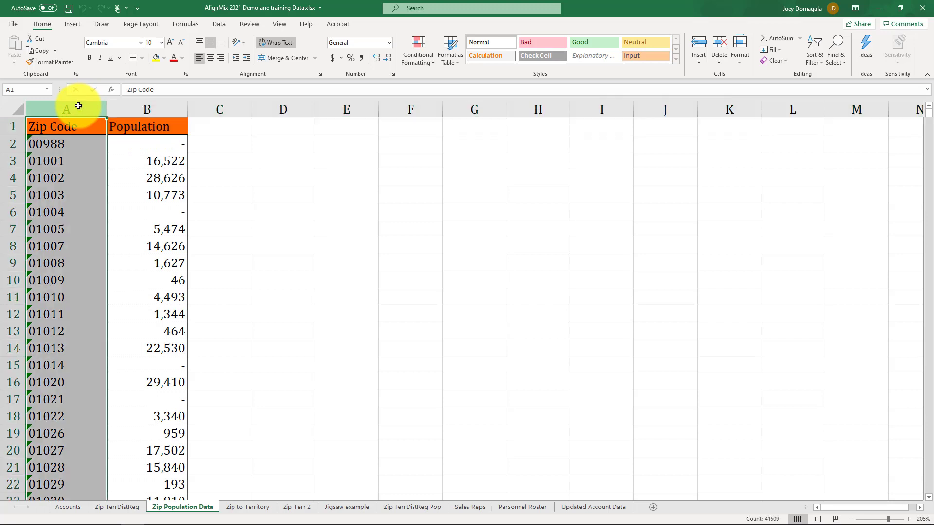
click(156, 104)
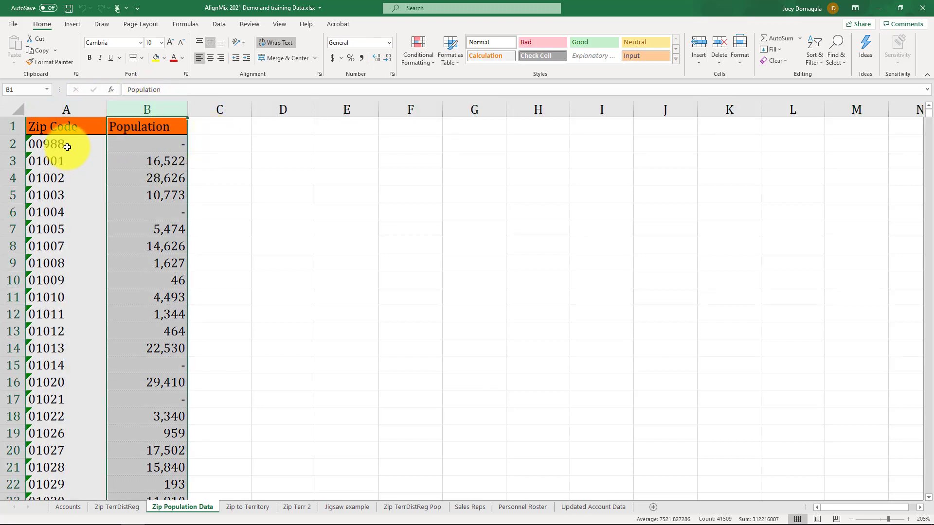
drag(64, 145, 136, 201)
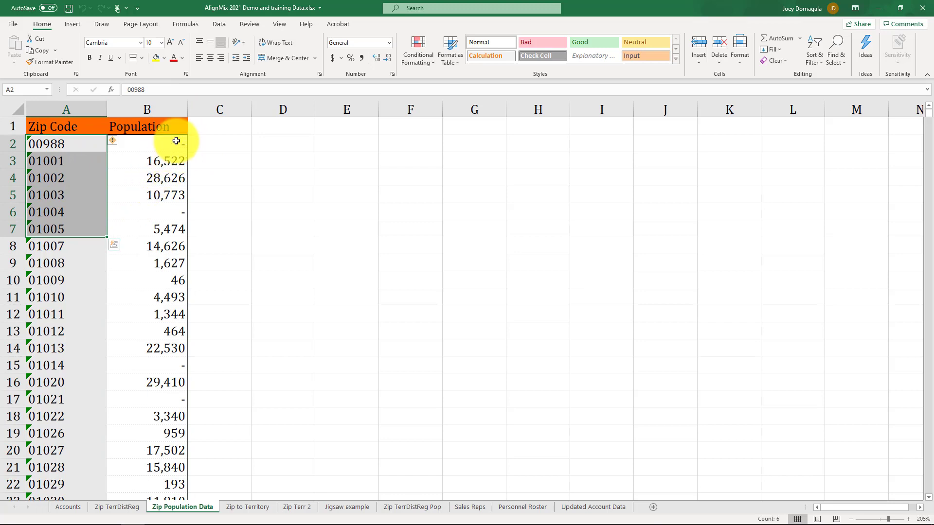
drag(178, 142, 184, 195)
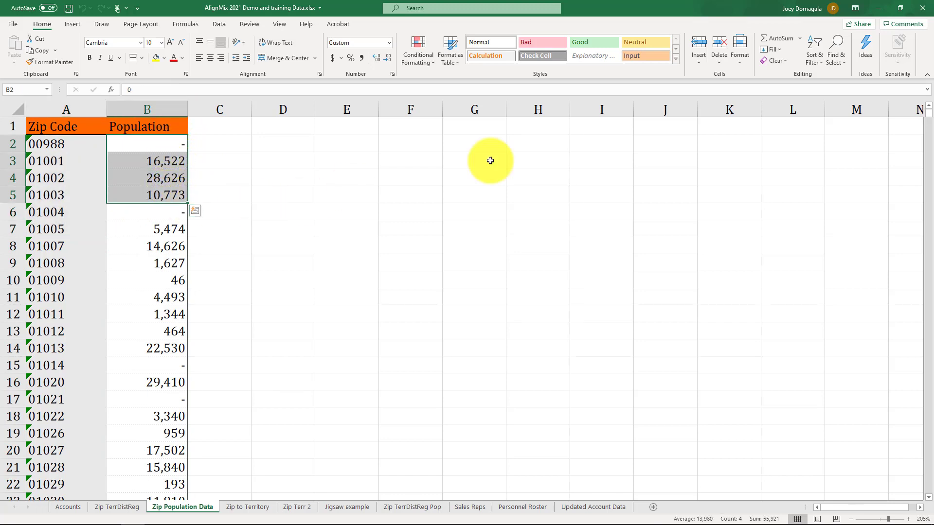
Examine the Sales Reps sheet, highlighting its header row and the Name, Zip Code, ID and Assignment columns
click(470, 508)
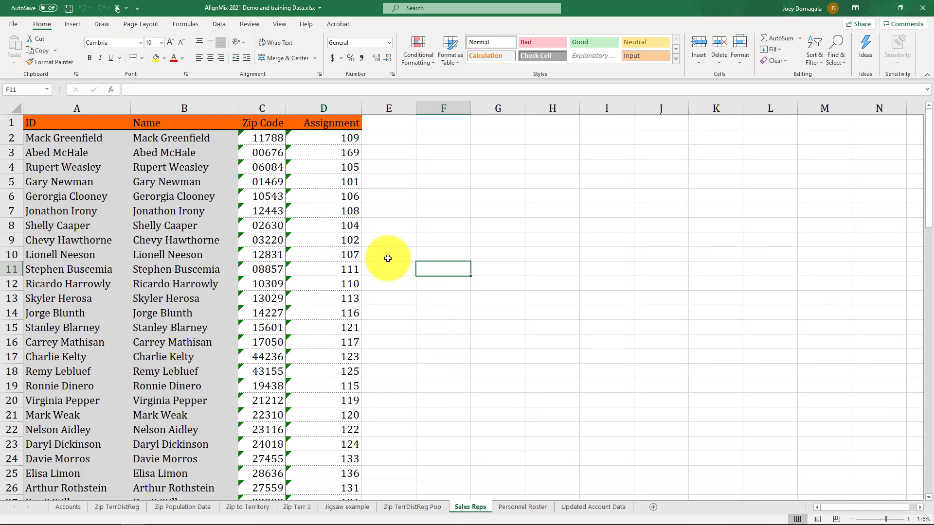
click(14, 124)
click(406, 197)
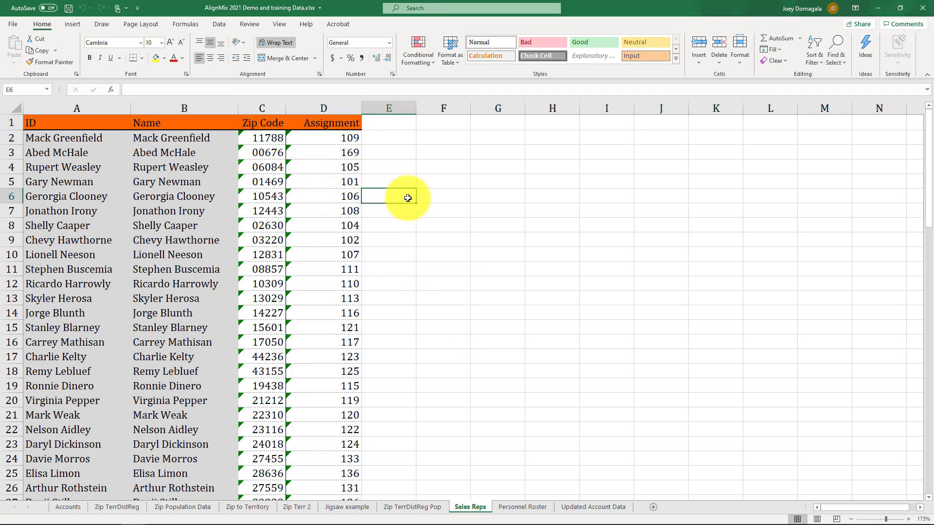
click(165, 110)
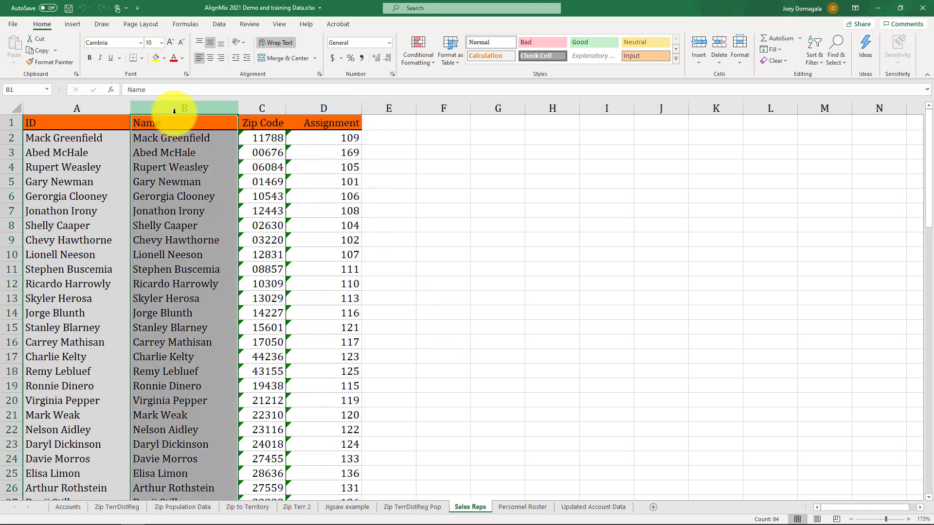
click(264, 109)
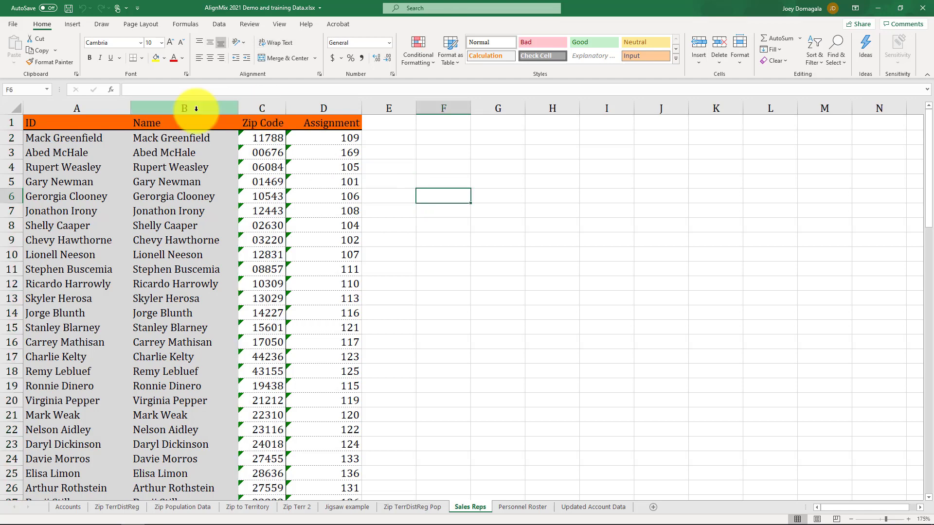
drag(196, 109, 258, 113)
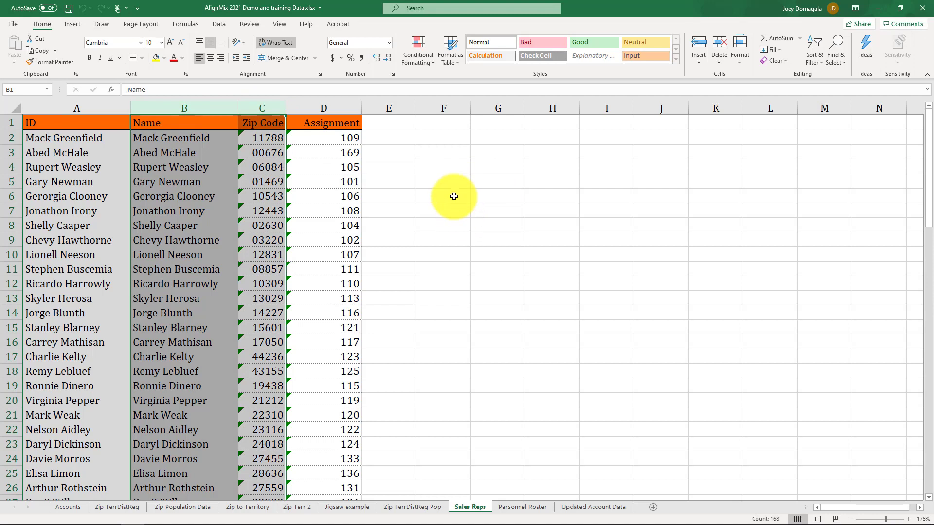
click(107, 109)
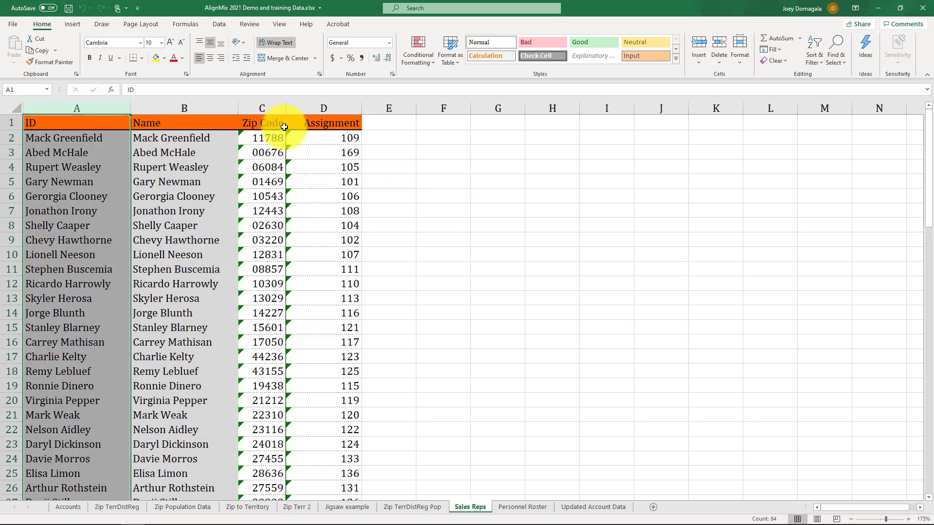
click(340, 110)
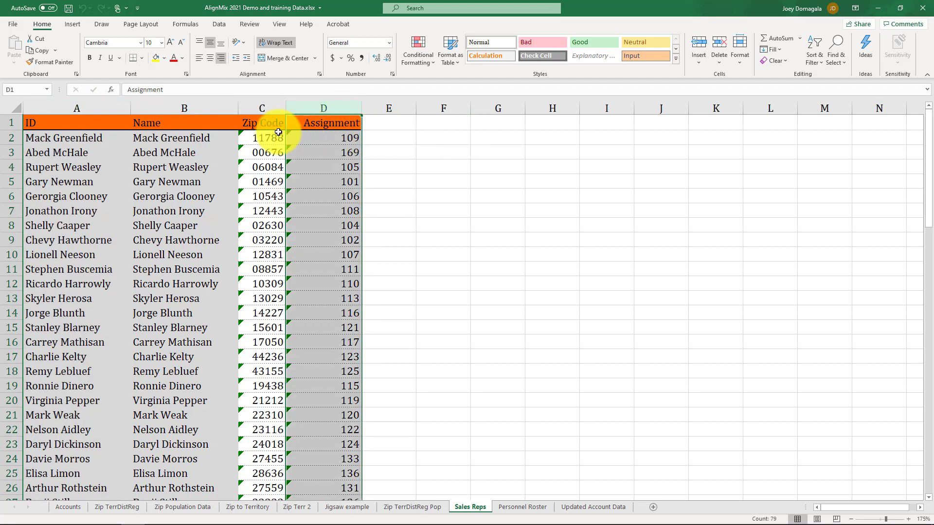
Compare the first entries of the Zip Code, Name and Assignment columns on the Sales Reps sheet
drag(265, 138, 263, 225)
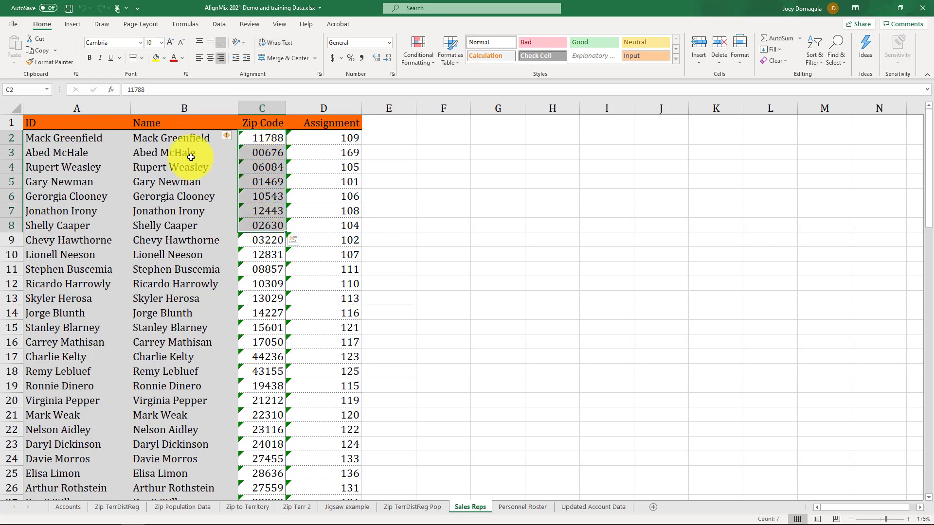
drag(188, 139, 188, 223)
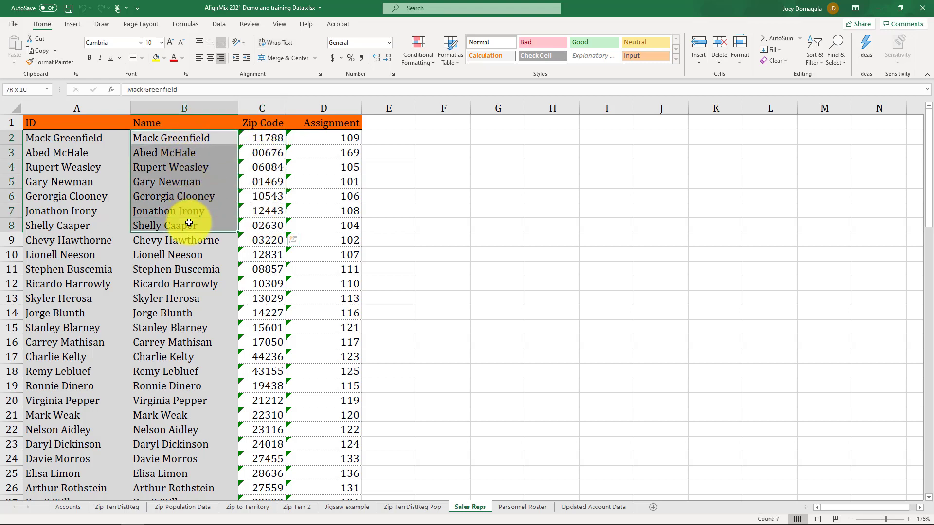
drag(340, 141, 330, 213)
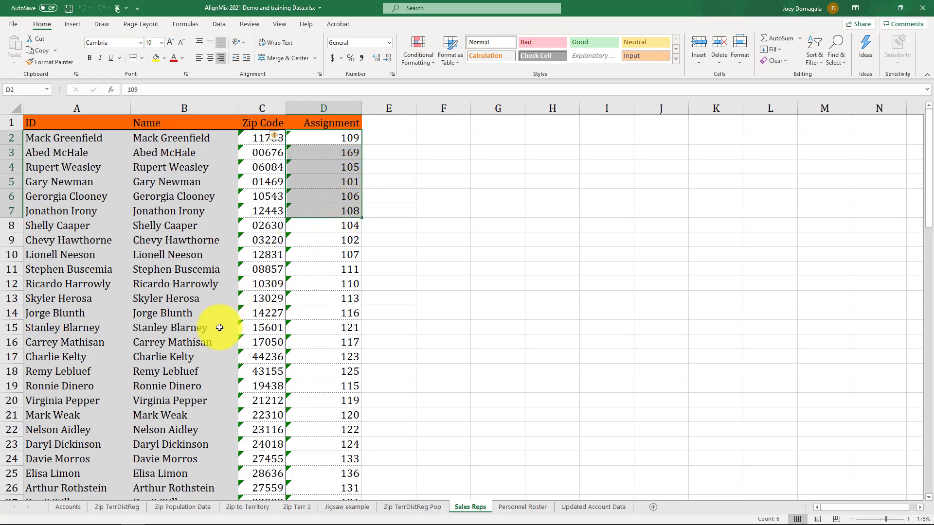
Review the Accounts sheet again, highlighting the Sales Rep column, the header row and the Zip Code column
click(72, 509)
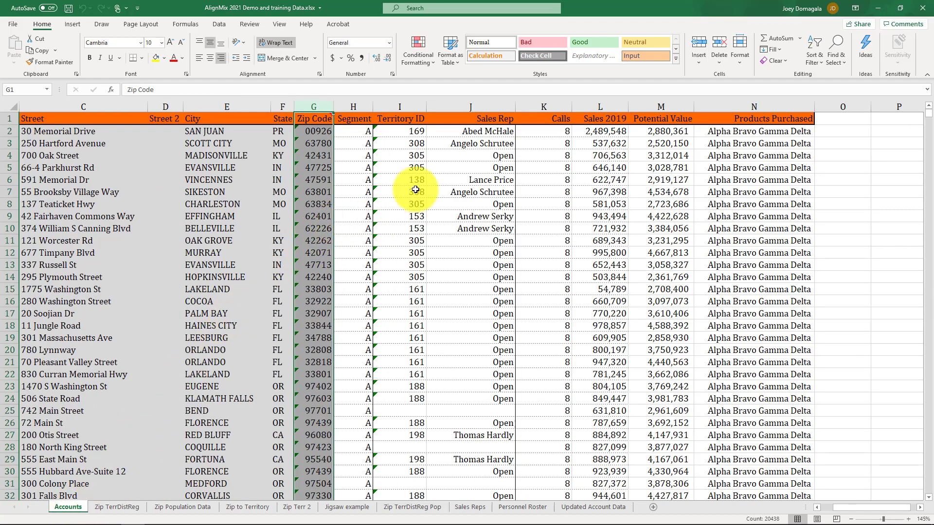
click(489, 107)
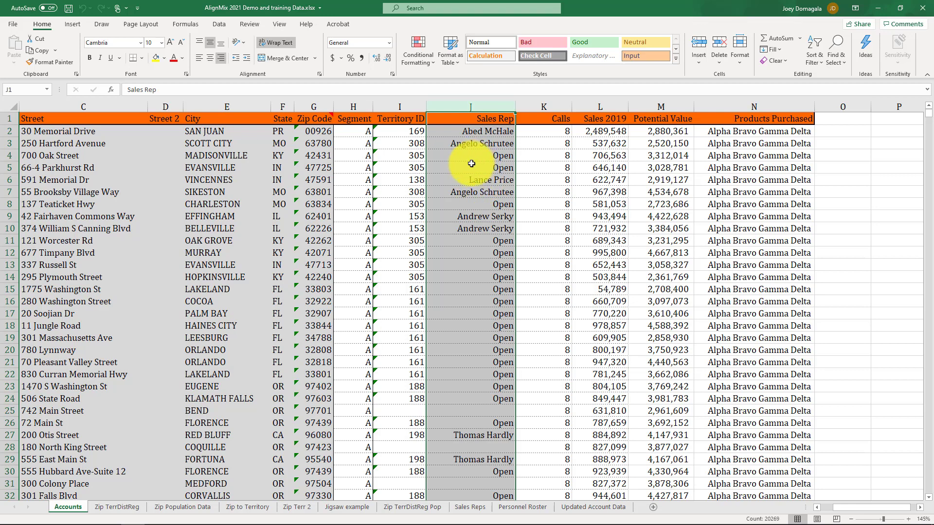
click(6, 122)
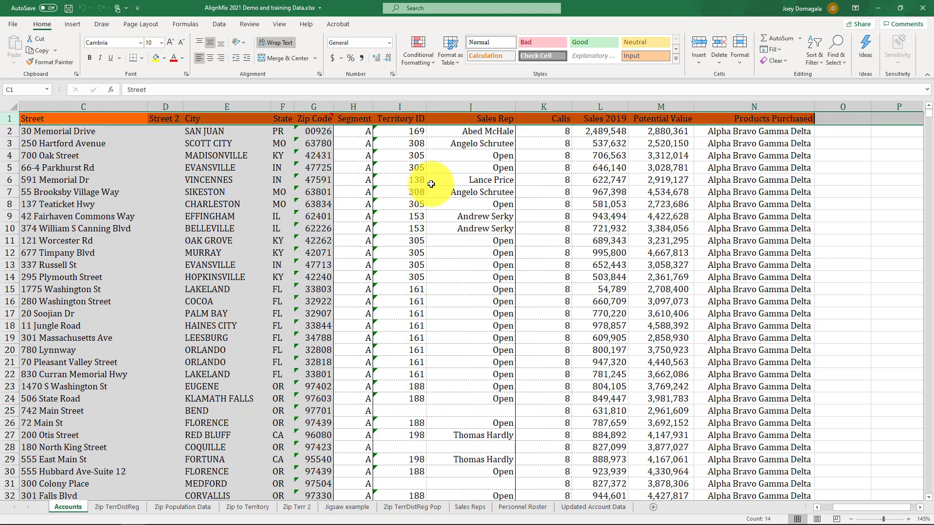
click(319, 110)
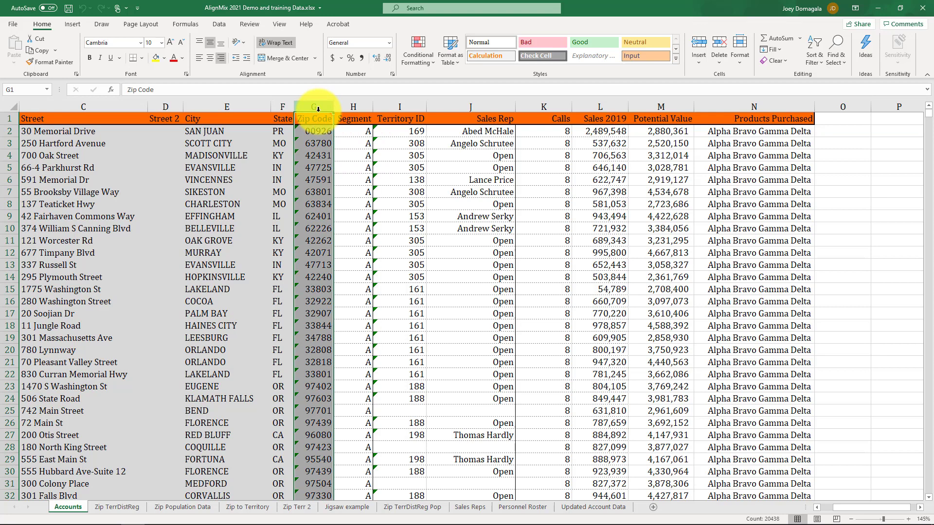